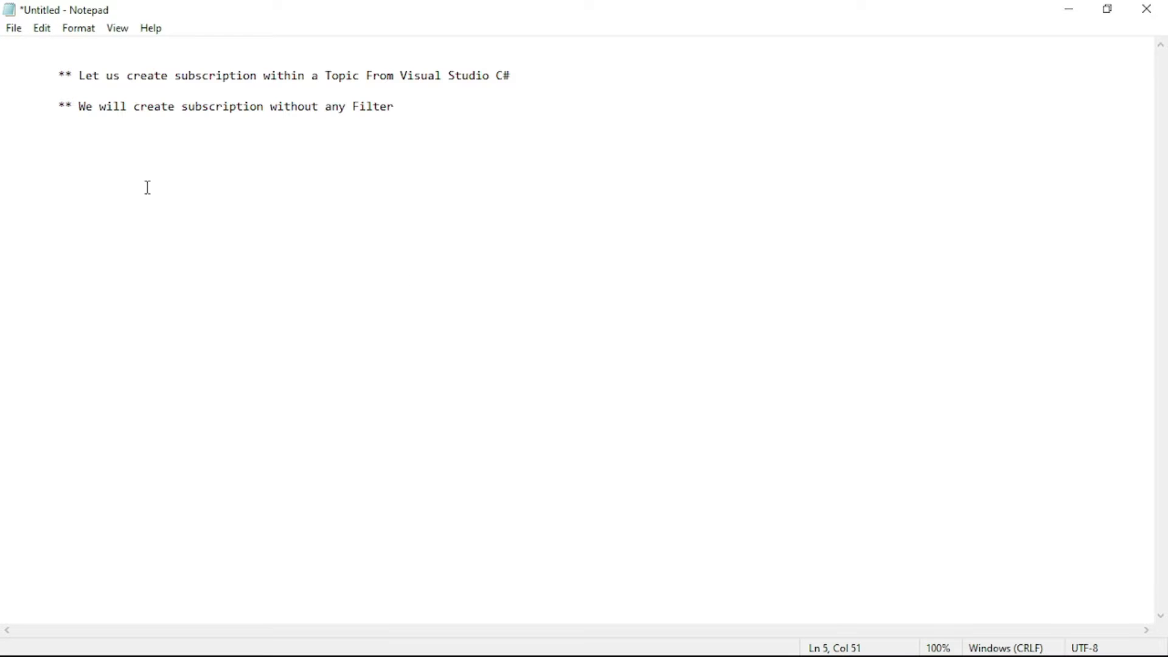
# Step: Highlight the Notepad notes on creating a subscription with no filter
pyautogui.moveTo(79, 77); pyautogui.dragTo(348, 85)
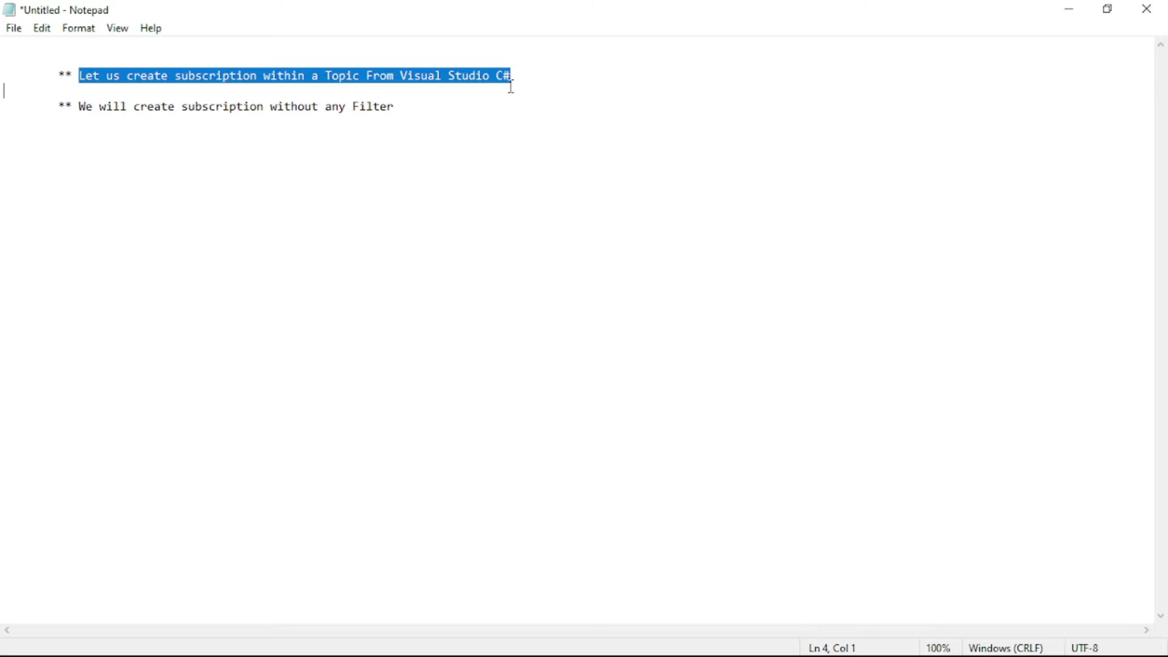
pyautogui.click(80, 108)
pyautogui.moveTo(83, 110); pyautogui.dragTo(407, 112)
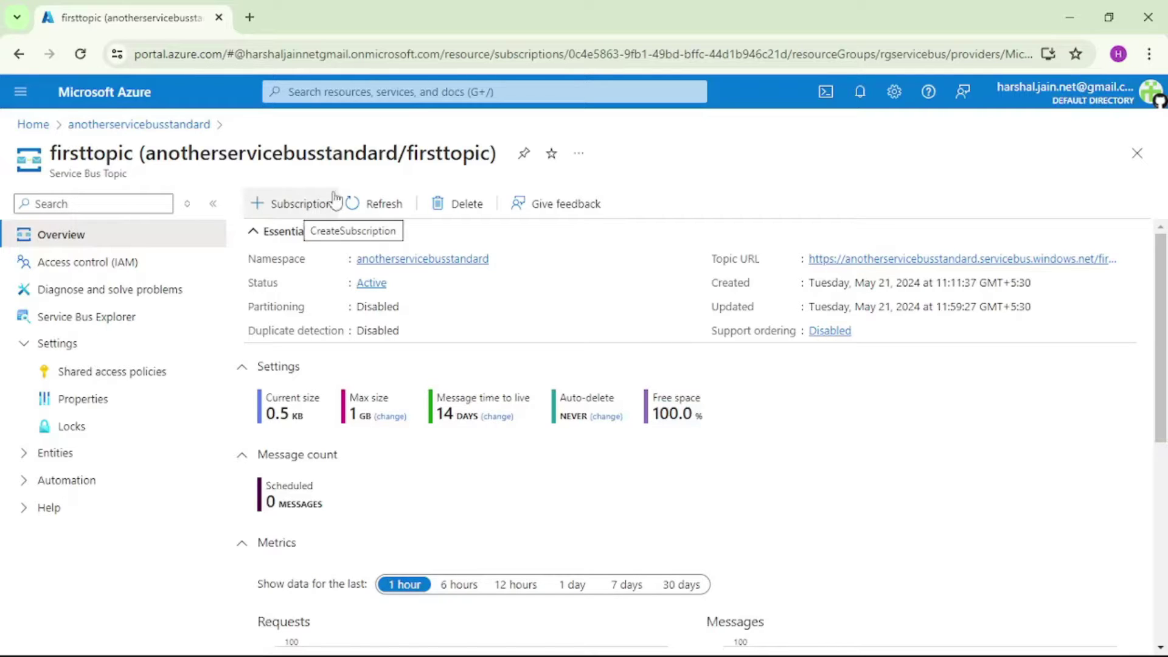
# Step: Highlight the topic name firsttopic in the Azure portal page title
pyautogui.doubleClick(438, 155)
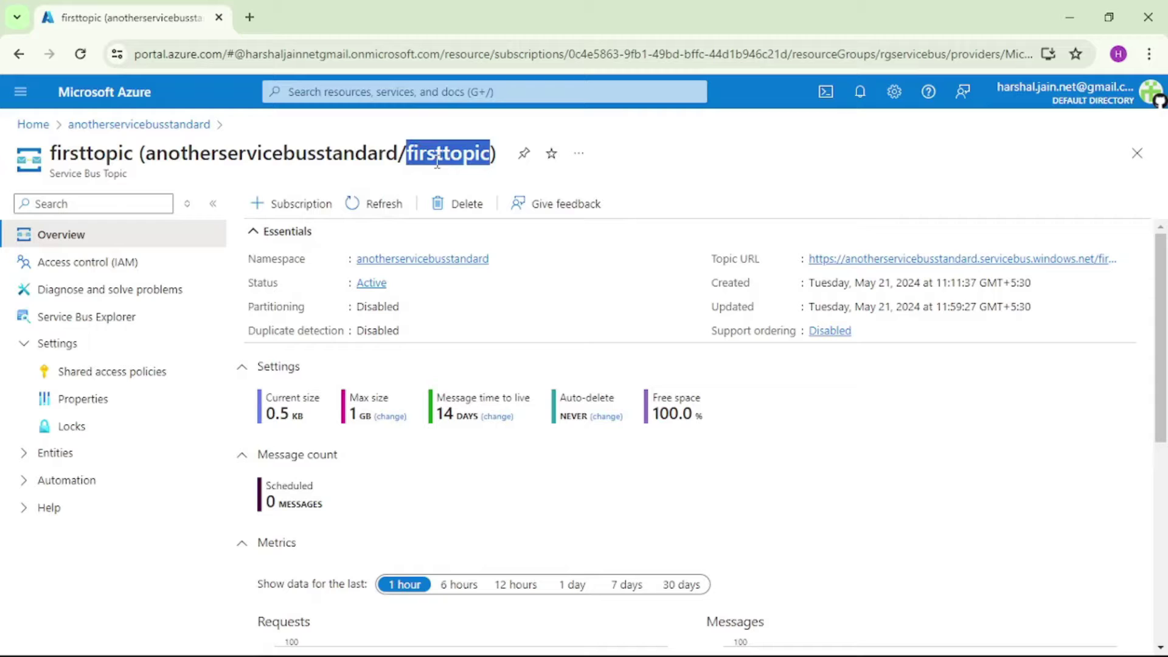
pyautogui.scroll(-2, 493, 380)
pyautogui.scroll(-3, 494, 381)
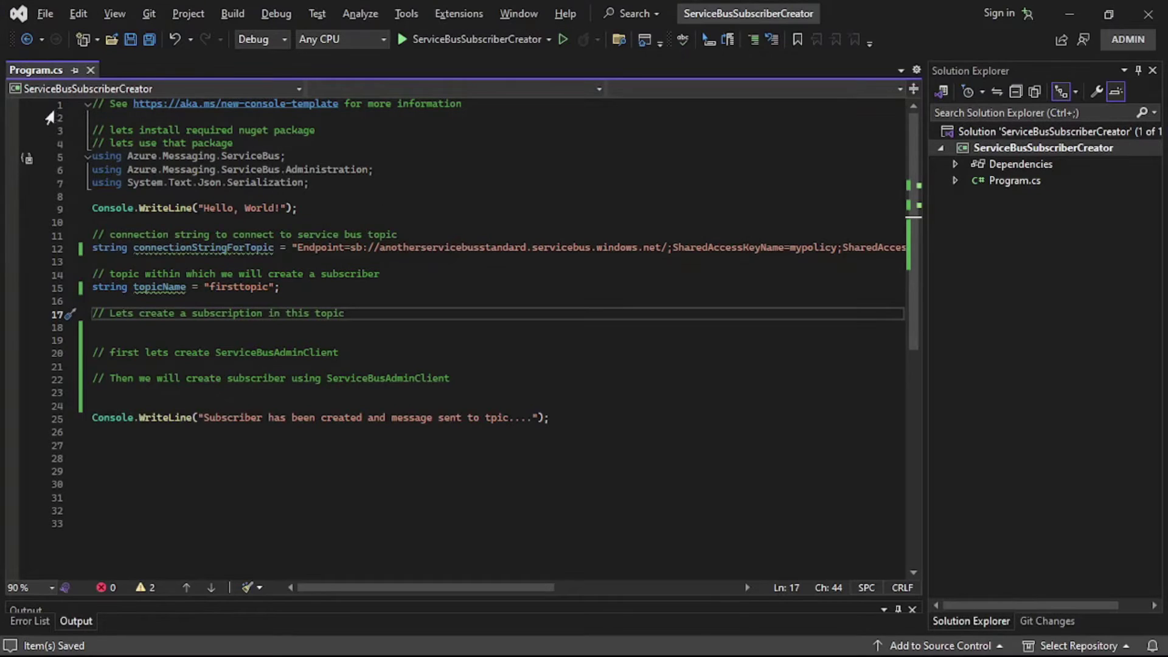
# Step: Highlight the Azure.Messaging.ServiceBus using directive and the connectionStringForTopic and topicName variables
pyautogui.click(385, 237)
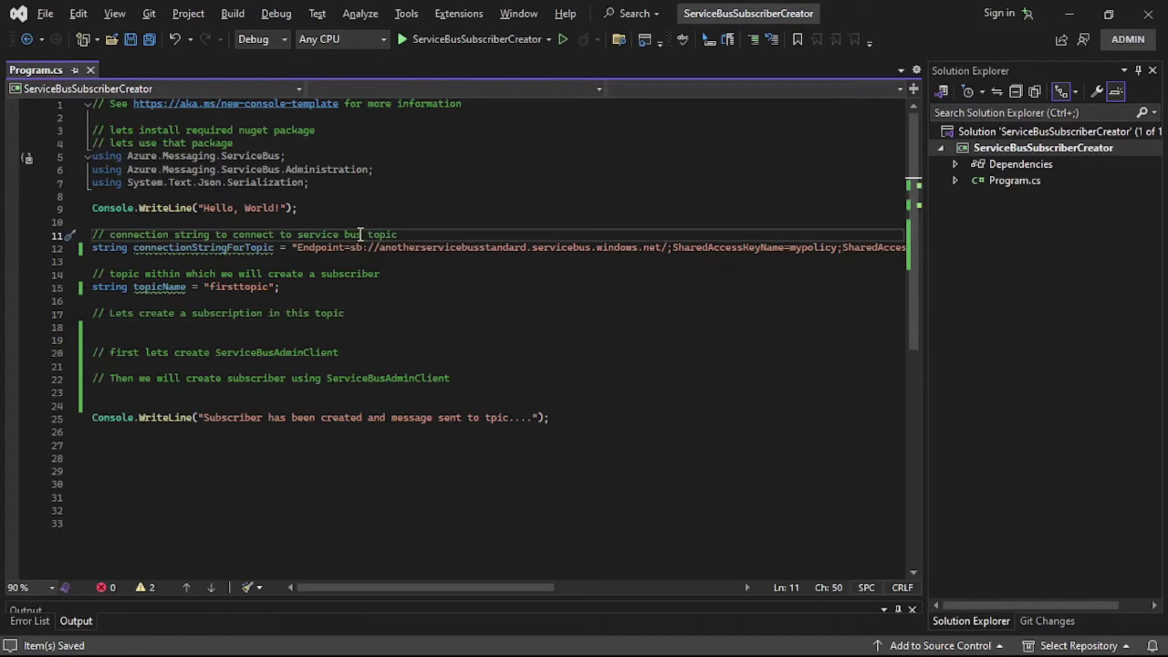
pyautogui.click(294, 157)
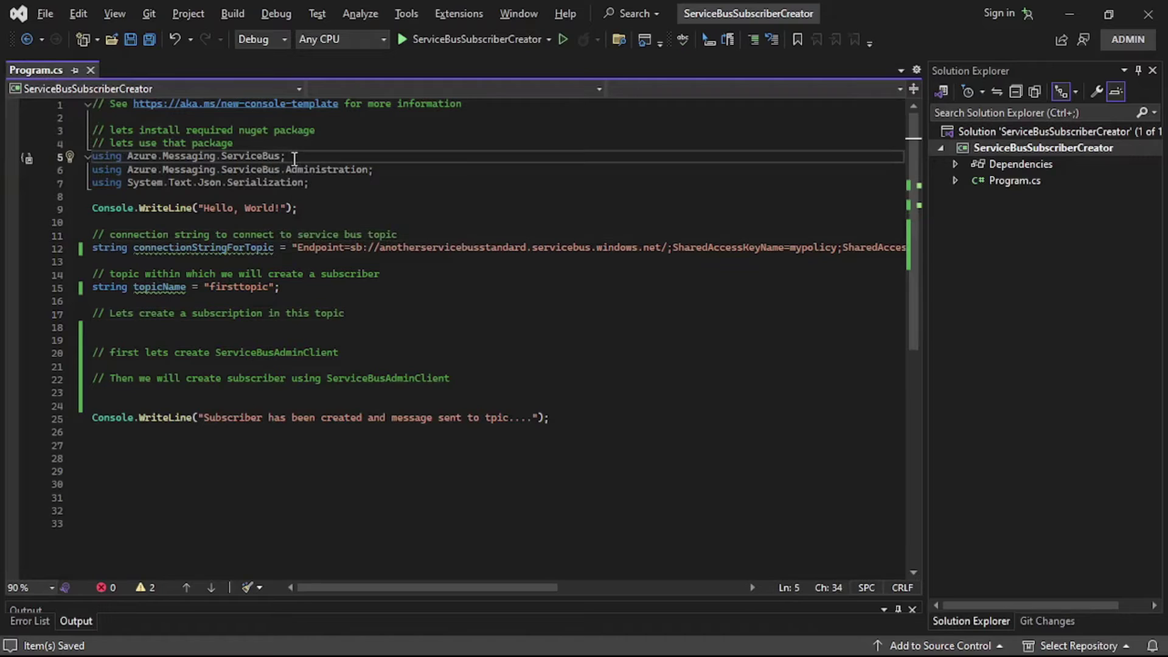
pyautogui.moveTo(295, 157); pyautogui.dragTo(90, 157)
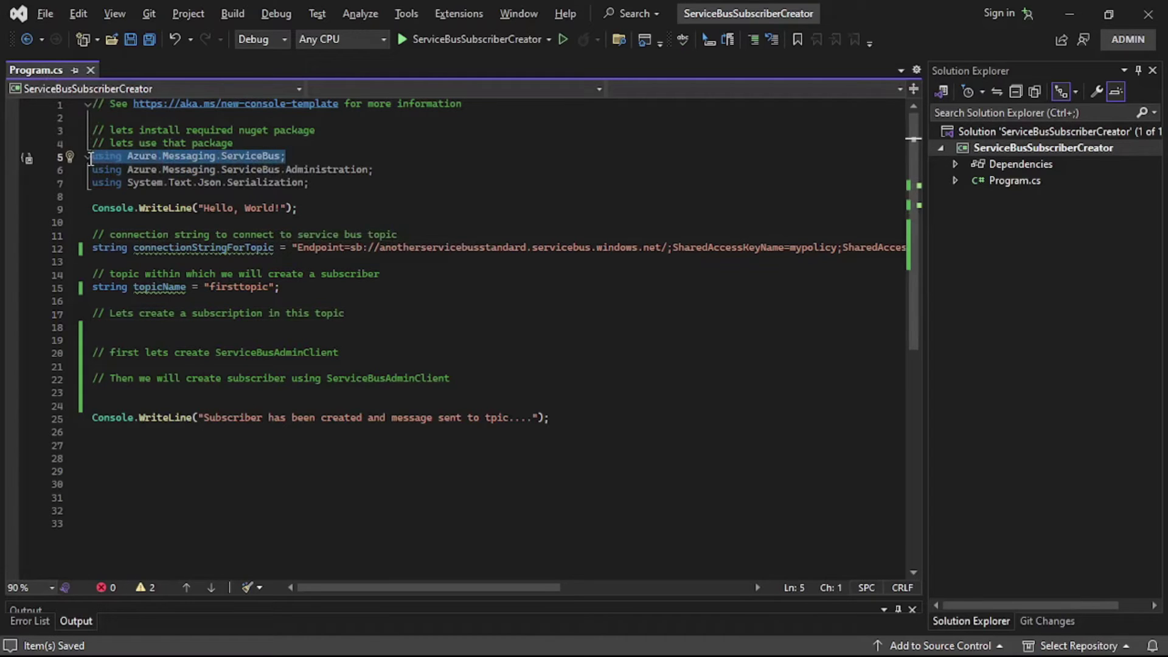
pyautogui.doubleClick(239, 253)
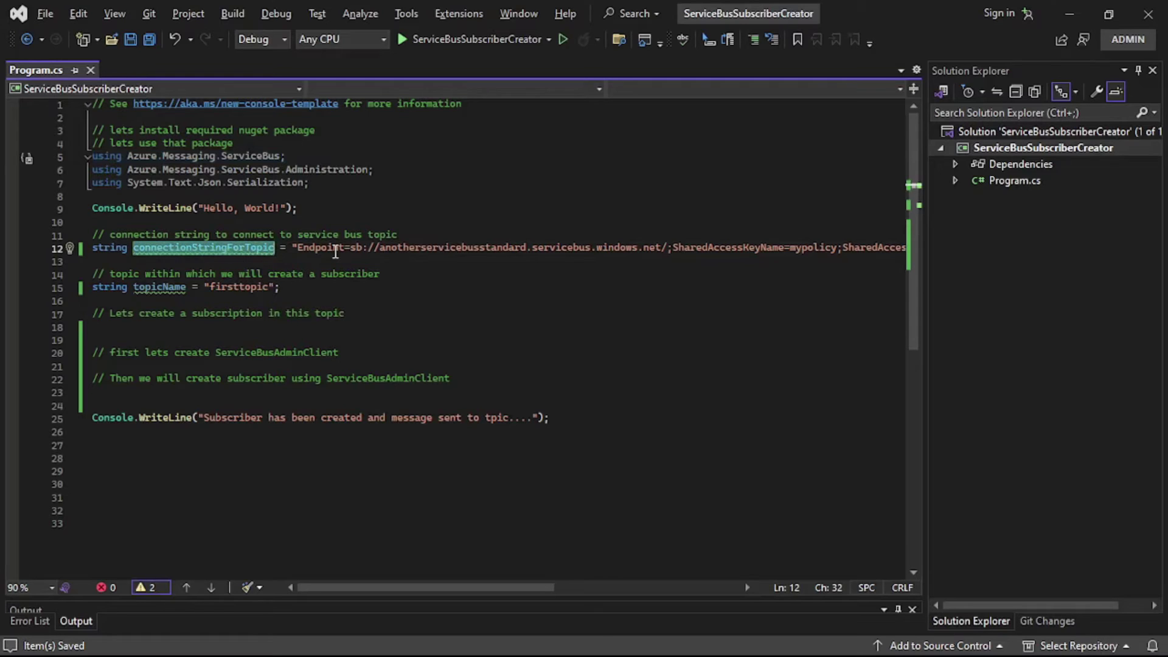
pyautogui.moveTo(110, 287)
pyautogui.doubleClick(164, 289)
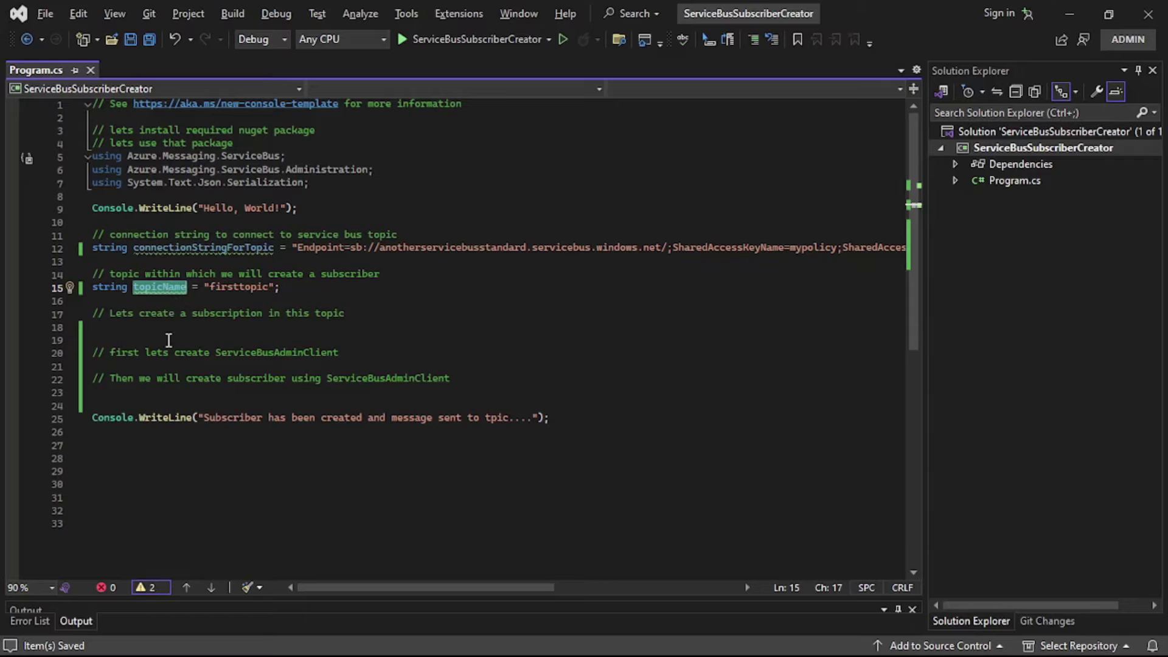
# Step: Highlight ServiceBusAdminClient in both comments and place the cursor below the first comment
pyautogui.doubleClick(253, 354)
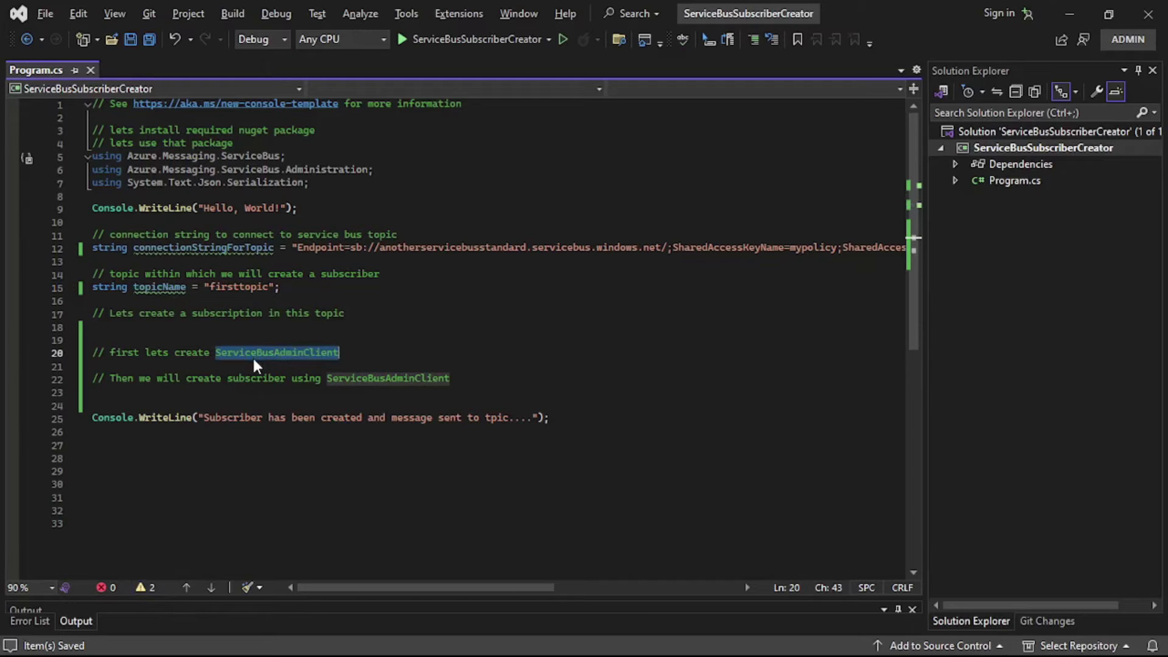
pyautogui.click(272, 393)
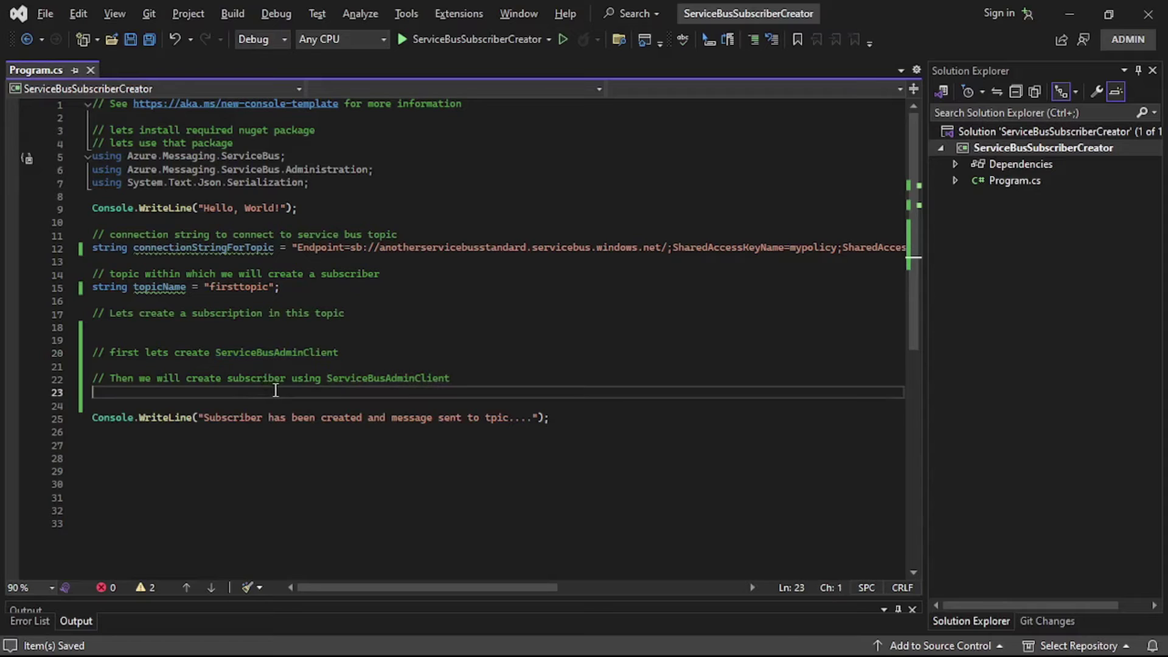
pyautogui.doubleClick(386, 379)
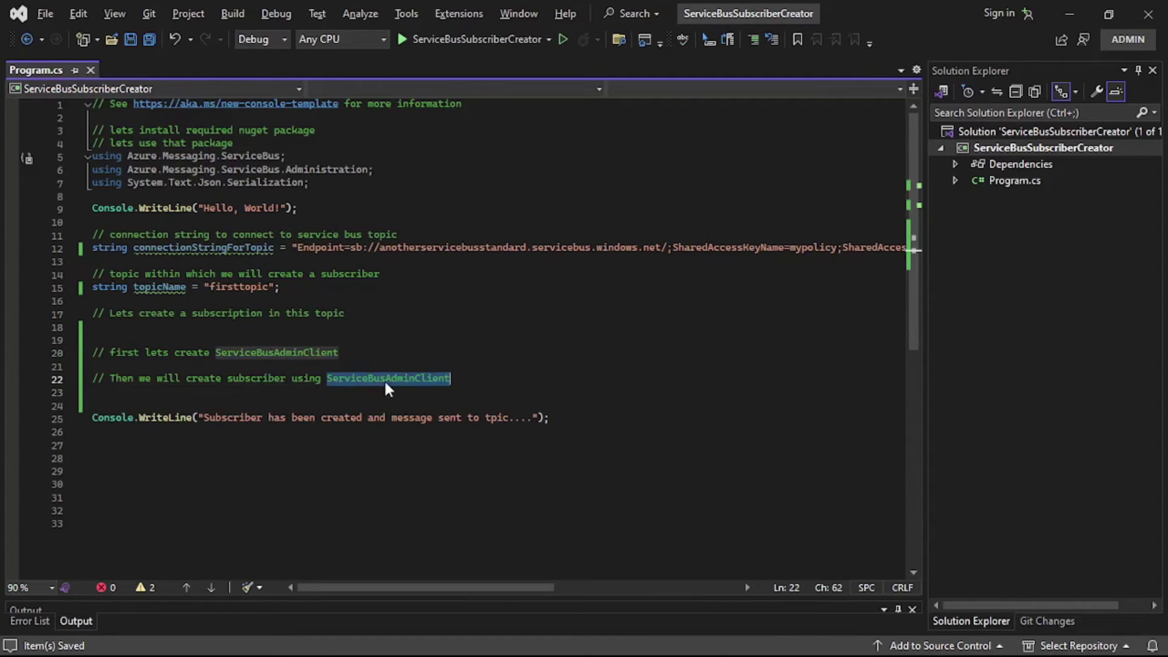
pyautogui.click(320, 364)
# Step: Create adminClient as a new ServiceBusAdministrationClient taking connectionStringForTopic on line 21
pyautogui.press('Return')
pyautogui.press('Up')
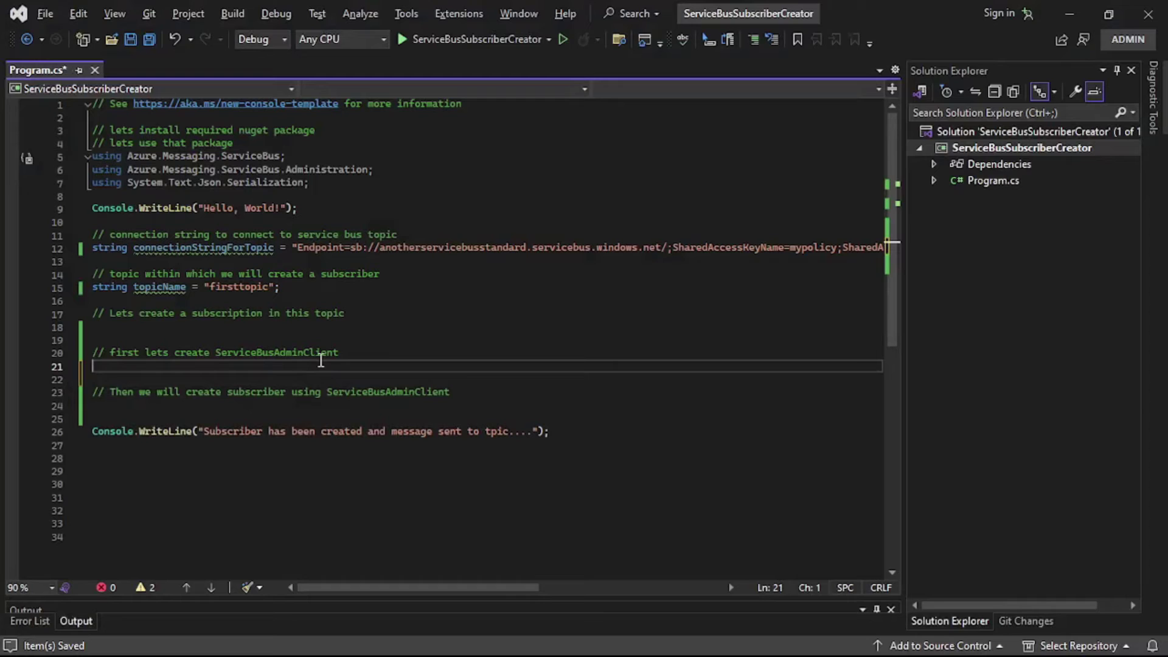
pyautogui.write('var admin')
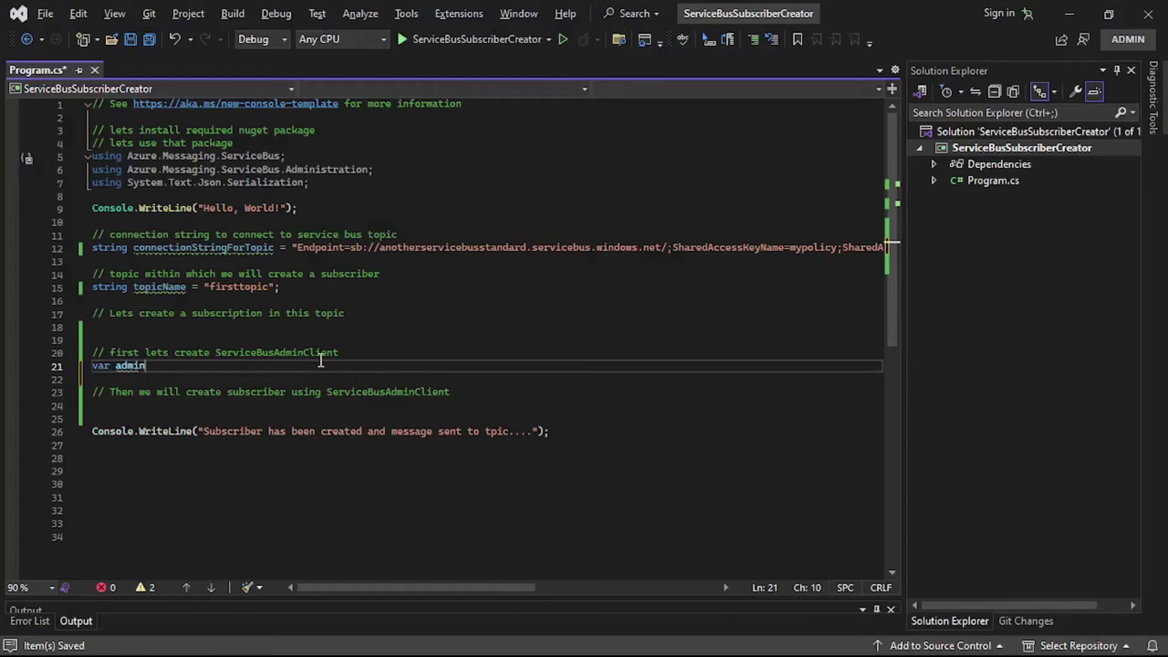
pyautogui.write('Client = ne')
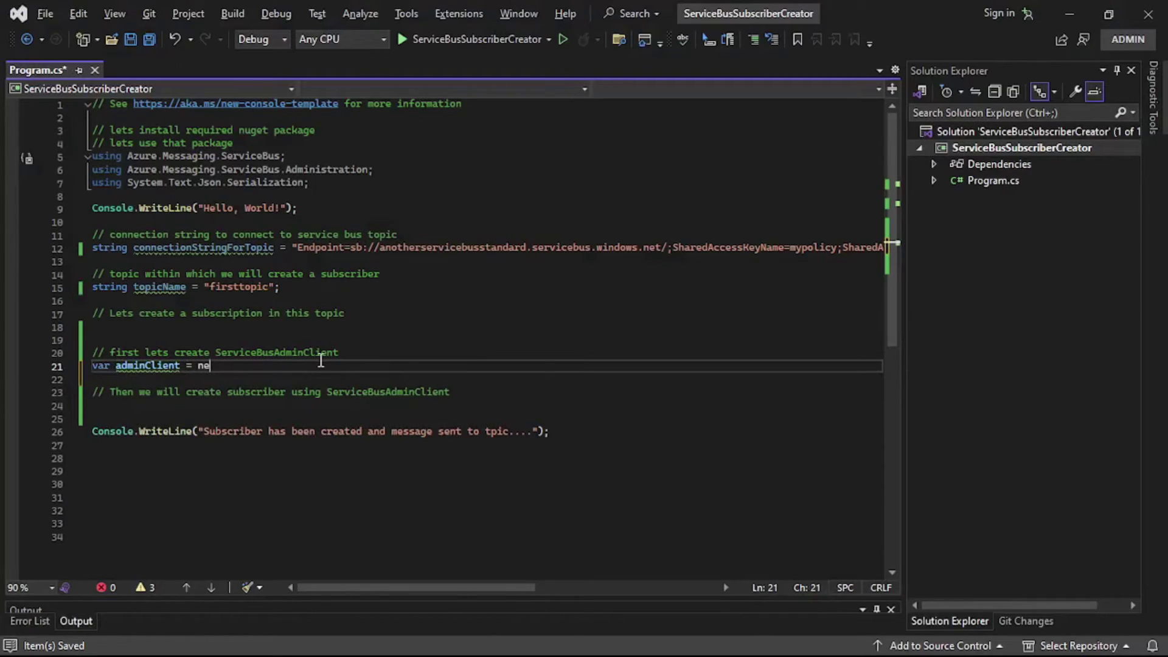
pyautogui.write('w Service')
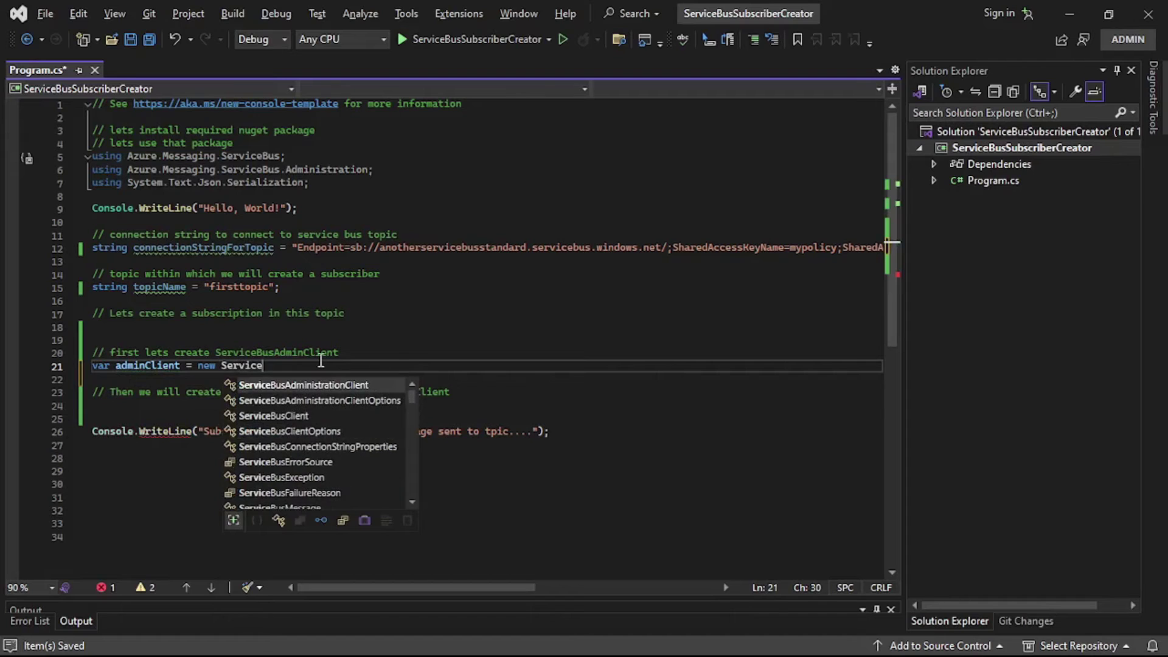
pyautogui.press('Tab')
pyautogui.write('(')
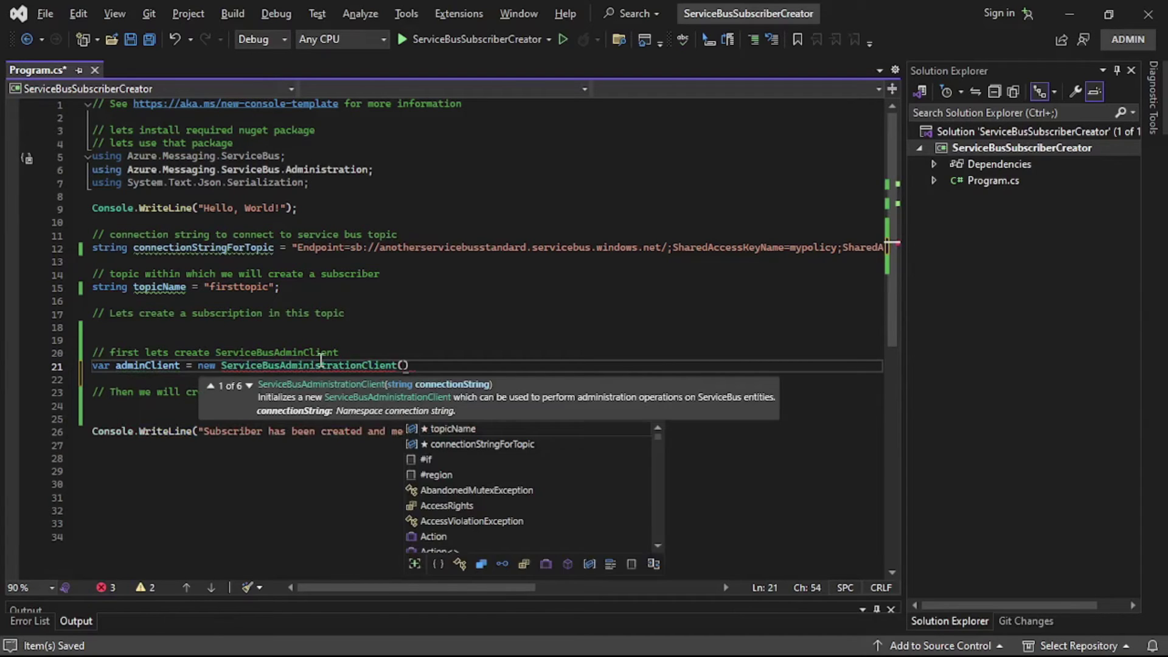
pyautogui.click(274, 247)
pyautogui.hotkey('ctrl', 'c')
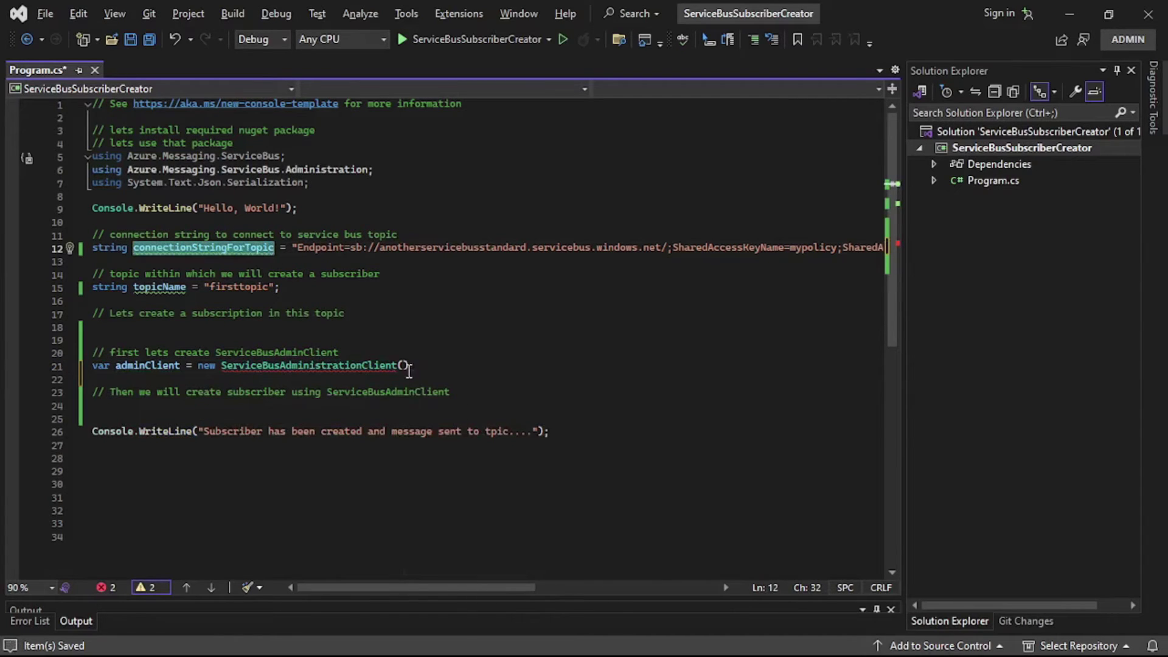
pyautogui.click(408, 365)
pyautogui.hotkey('ctrl', 'v')
pyautogui.write(';')
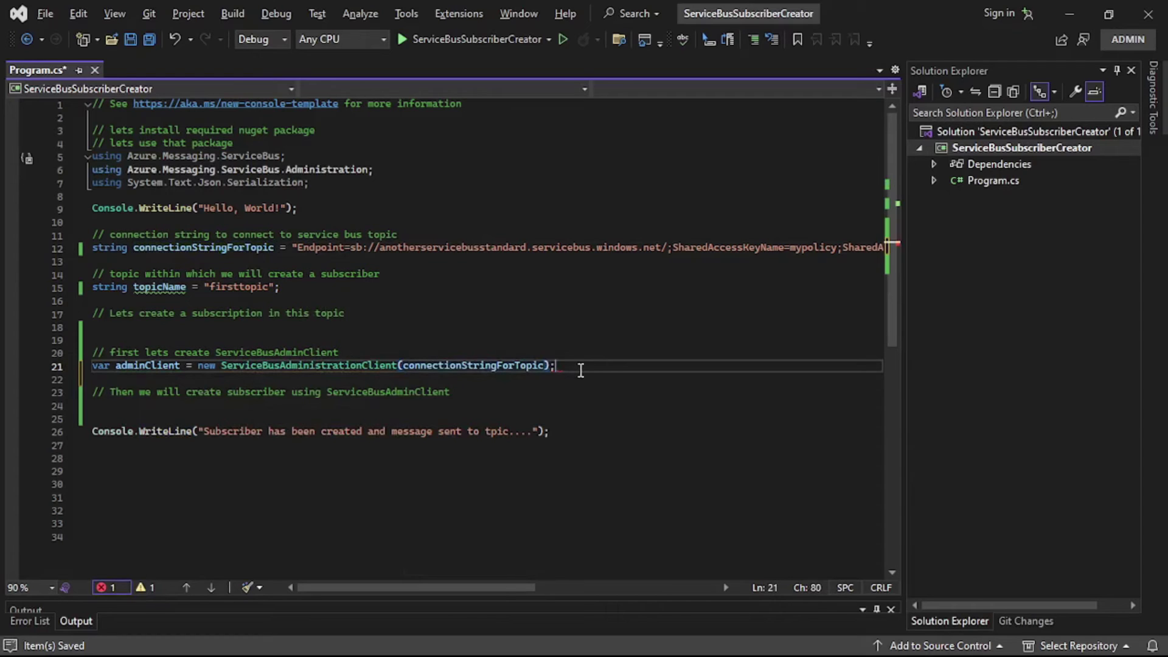
# Step: Write await adminClient.CreateSubscriptionAsync(topicName, "S3"); on line 24, pasting the variable names
pyautogui.click(301, 409)
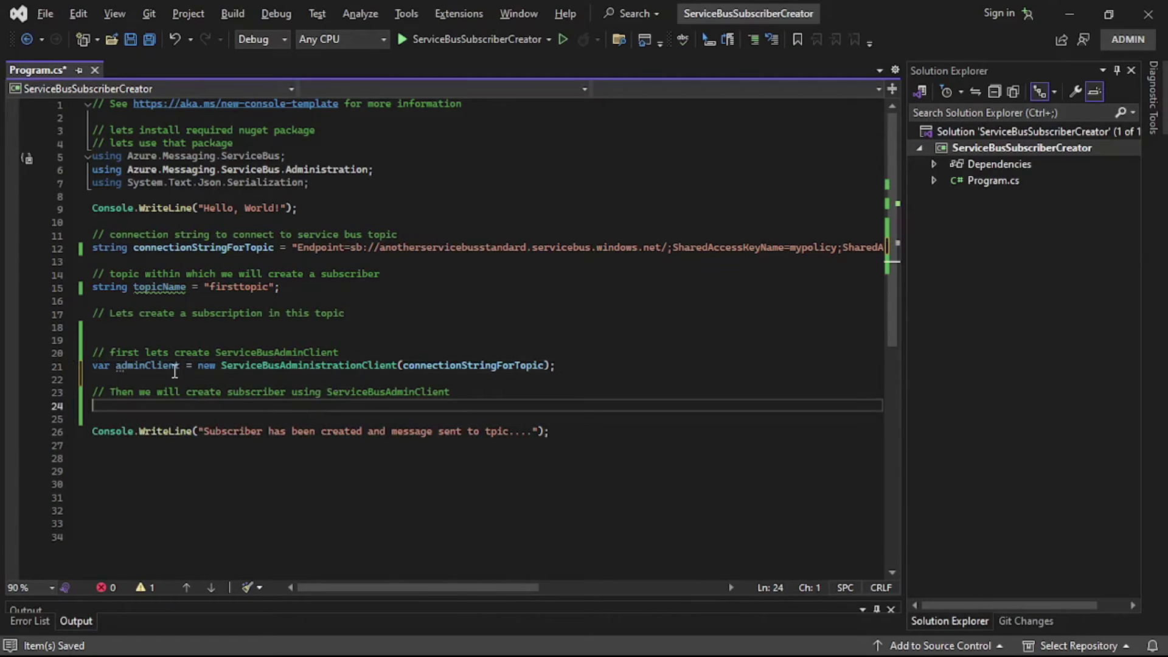
pyautogui.doubleClick(162, 367)
pyautogui.click(160, 408)
pyautogui.write('await')
pyautogui.hotkey('ctrl', 'v')
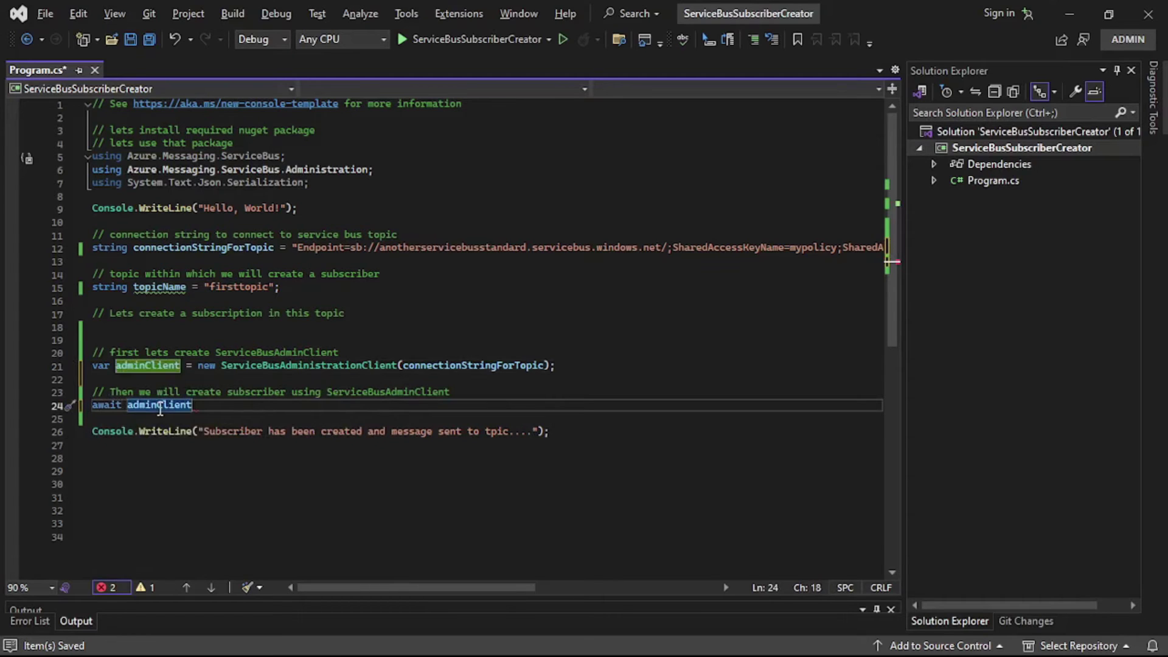
pyautogui.write('.cr')
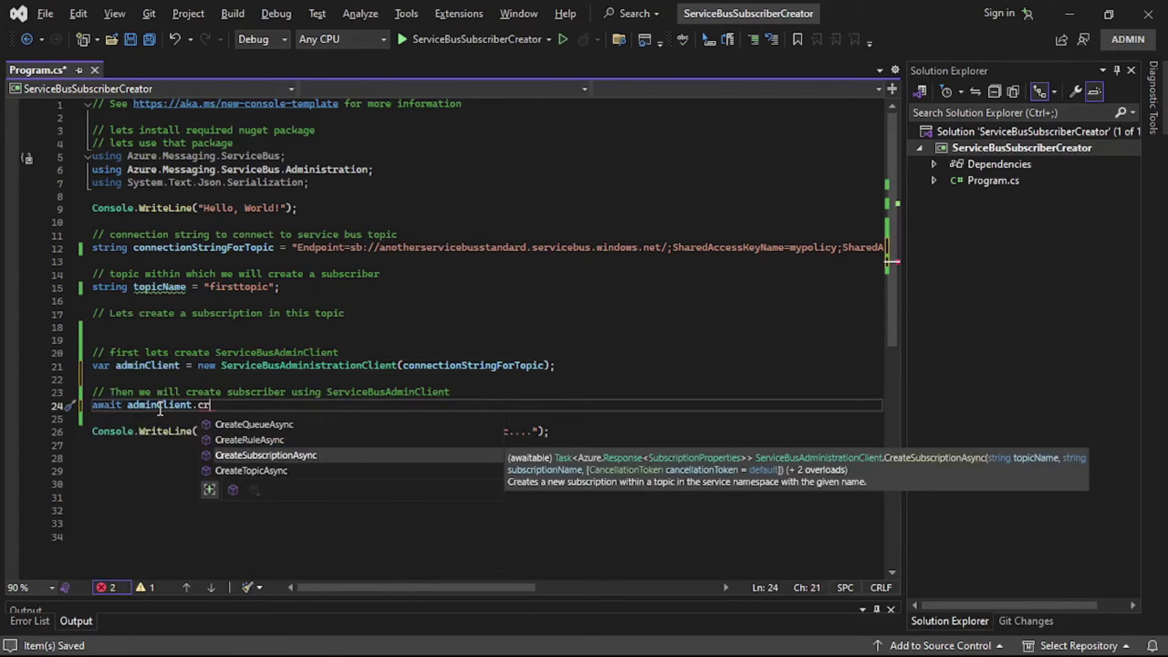
pyautogui.press('Tab')
pyautogui.write('(')
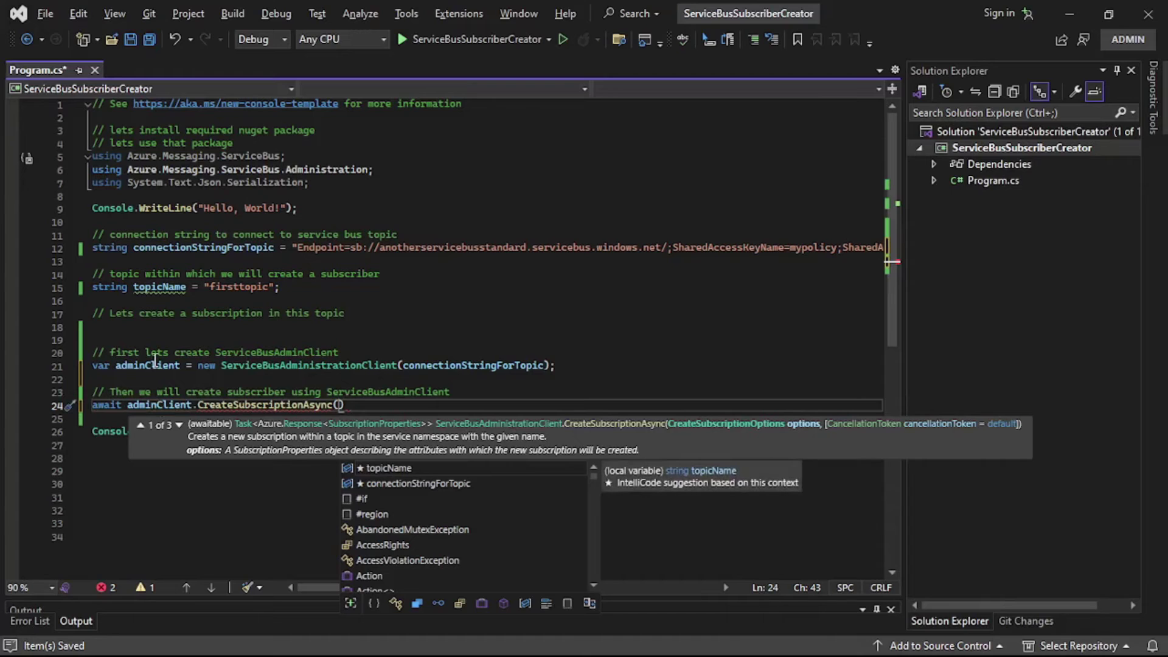
pyautogui.doubleClick(162, 287)
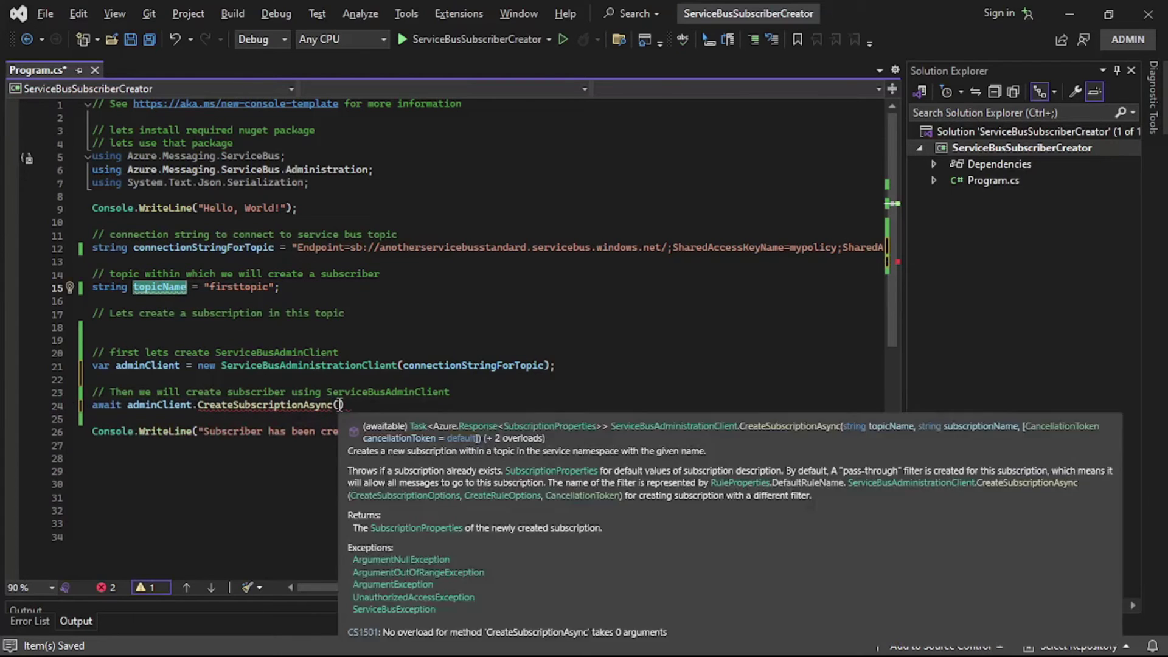
pyautogui.click(340, 405)
pyautogui.hotkey('ctrl', 'v')
pyautogui.write(', ')
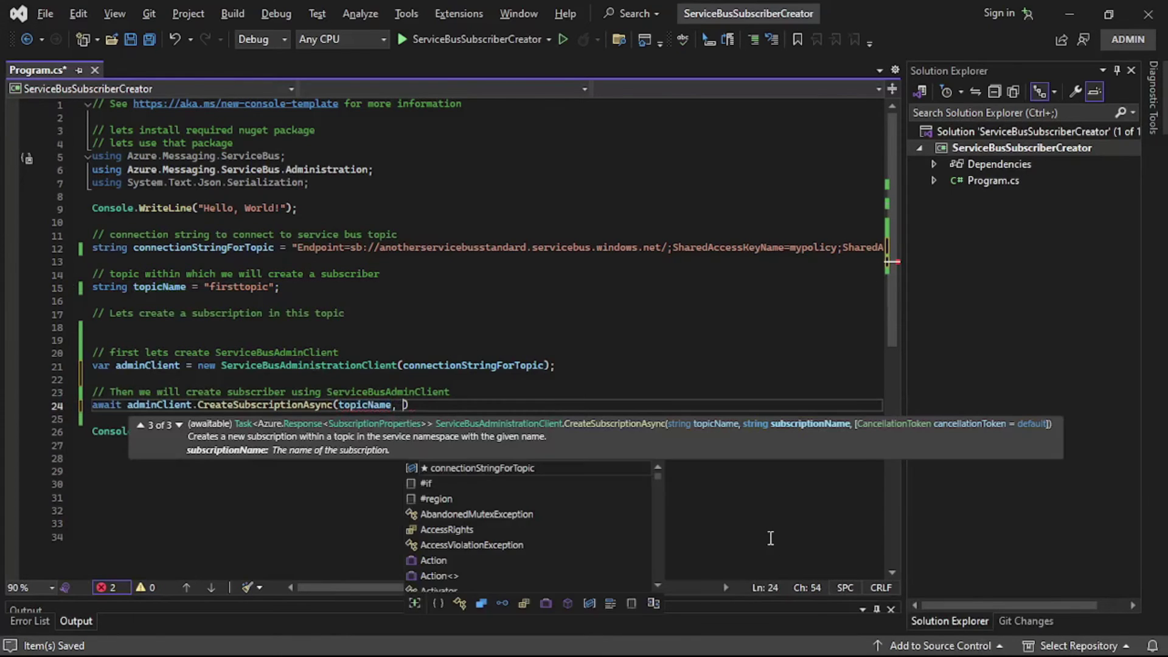
pyautogui.write('"')
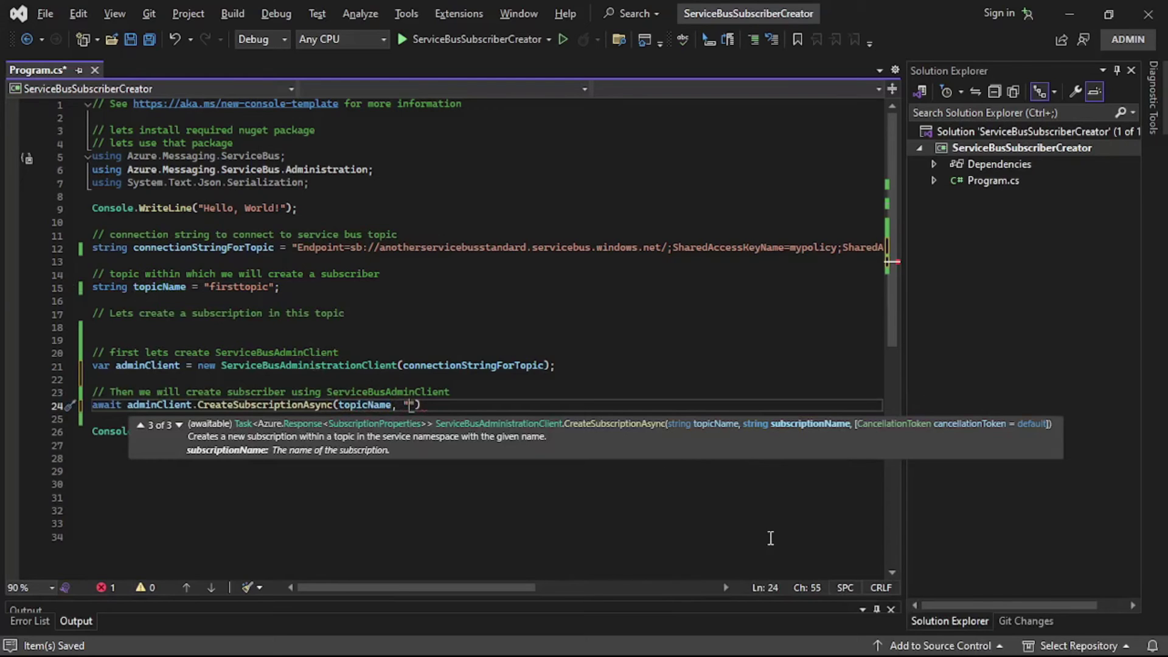
pyautogui.write('S')
pyautogui.write('3")')
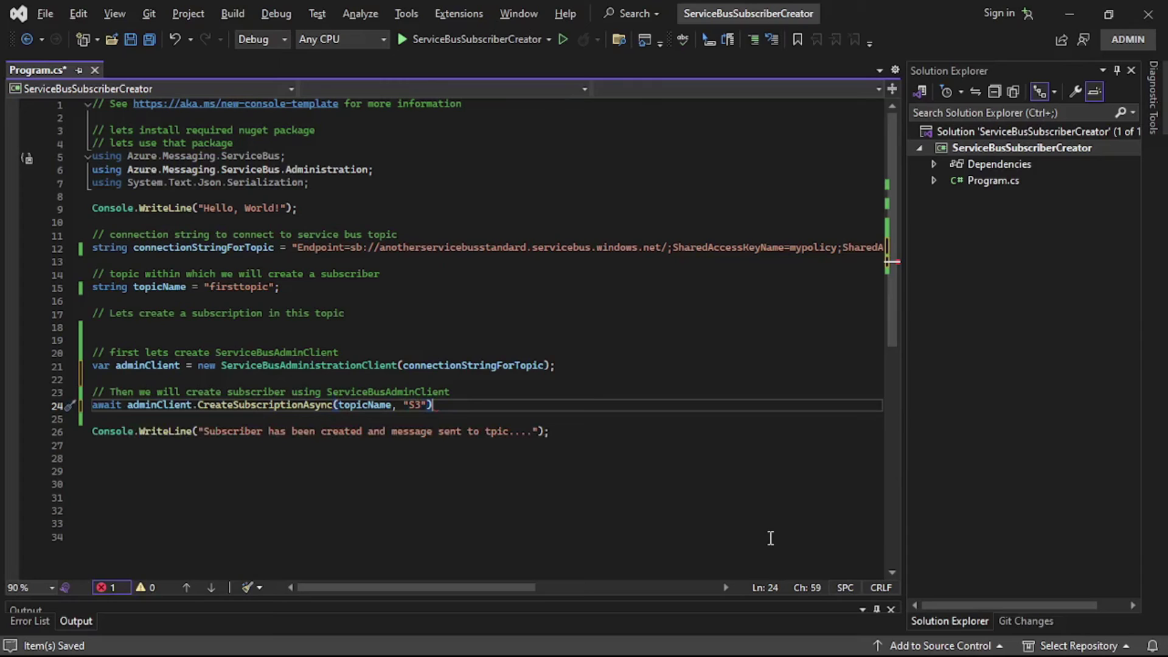
pyautogui.write(';')
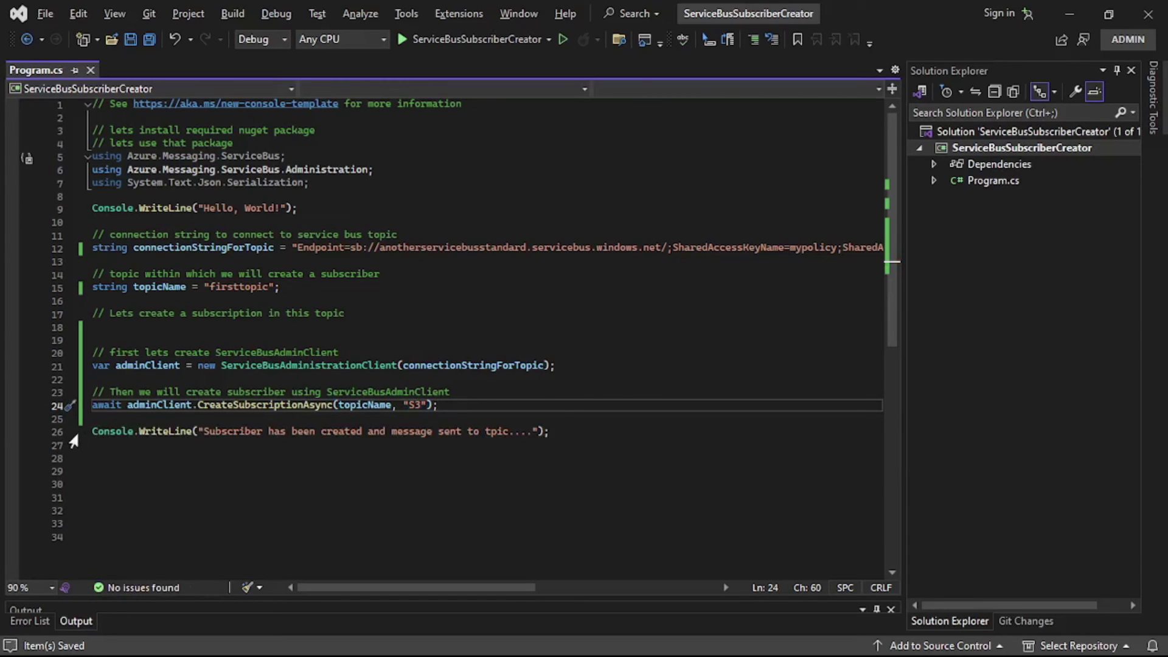
# Step: Set a breakpoint on line 26, start debugging, and return to the paused code
pyautogui.click(13, 431)
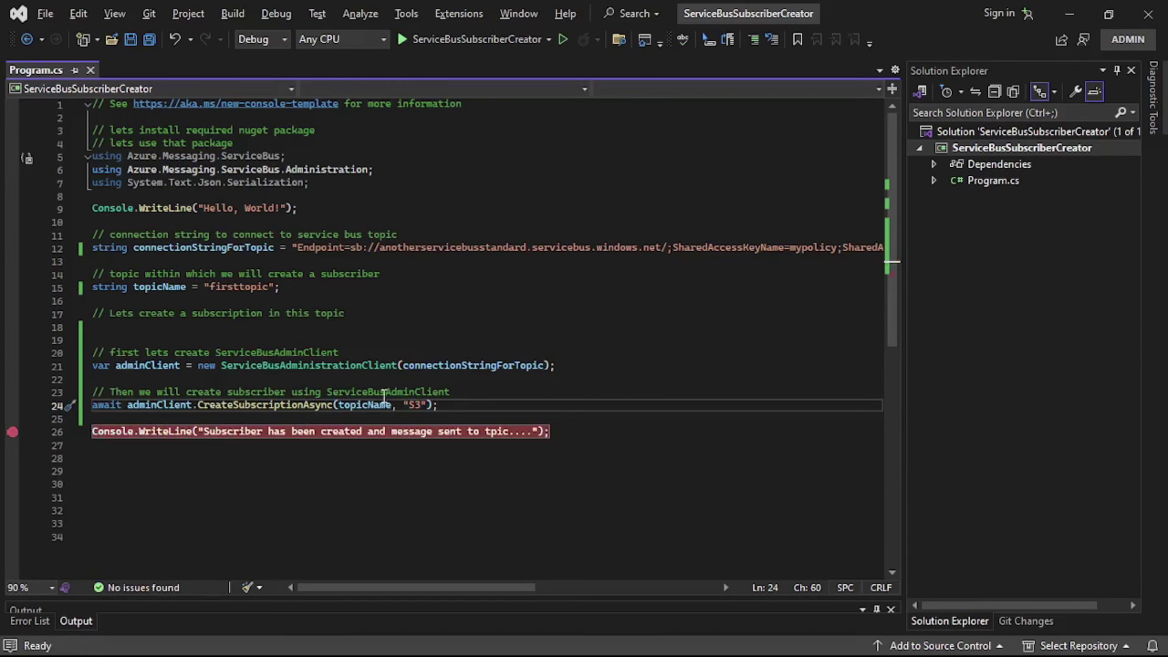
pyautogui.click(465, 43)
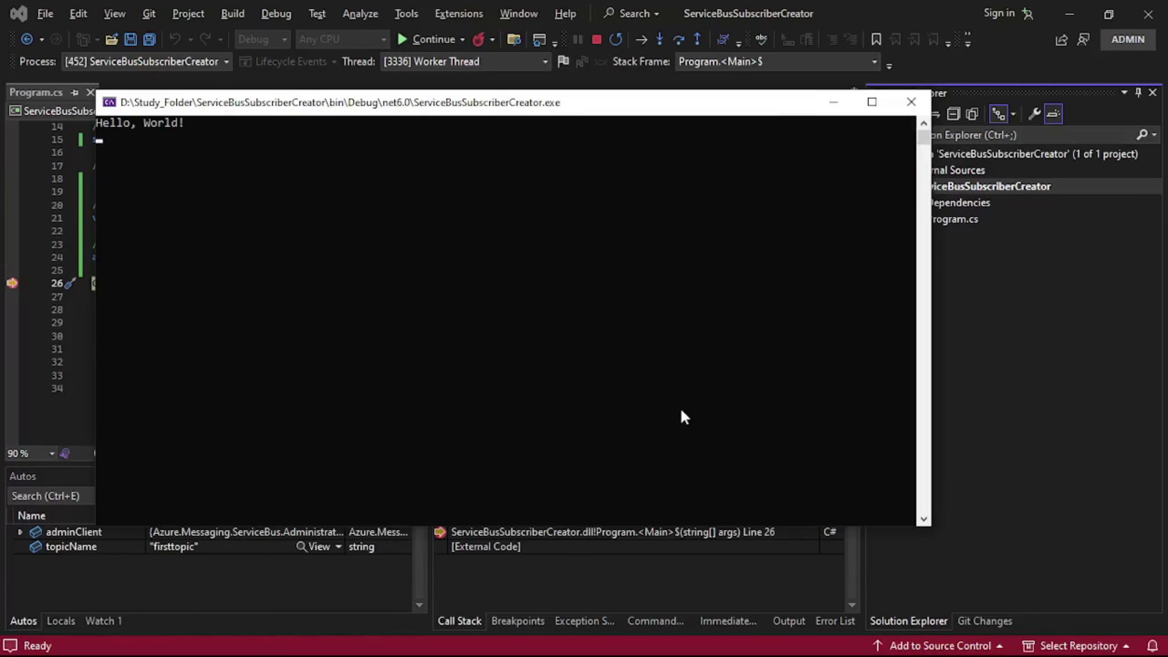
pyautogui.click(1004, 395)
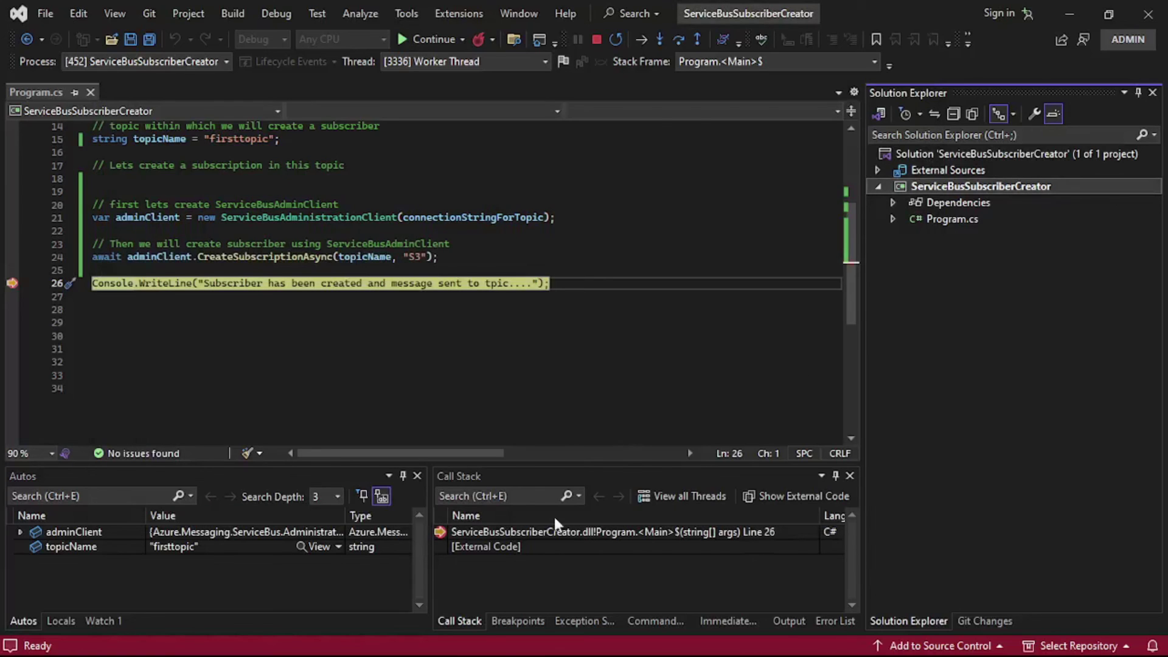
# Step: Return to the firsttopic Overview page in the Azure portal
pyautogui.click(645, 640)
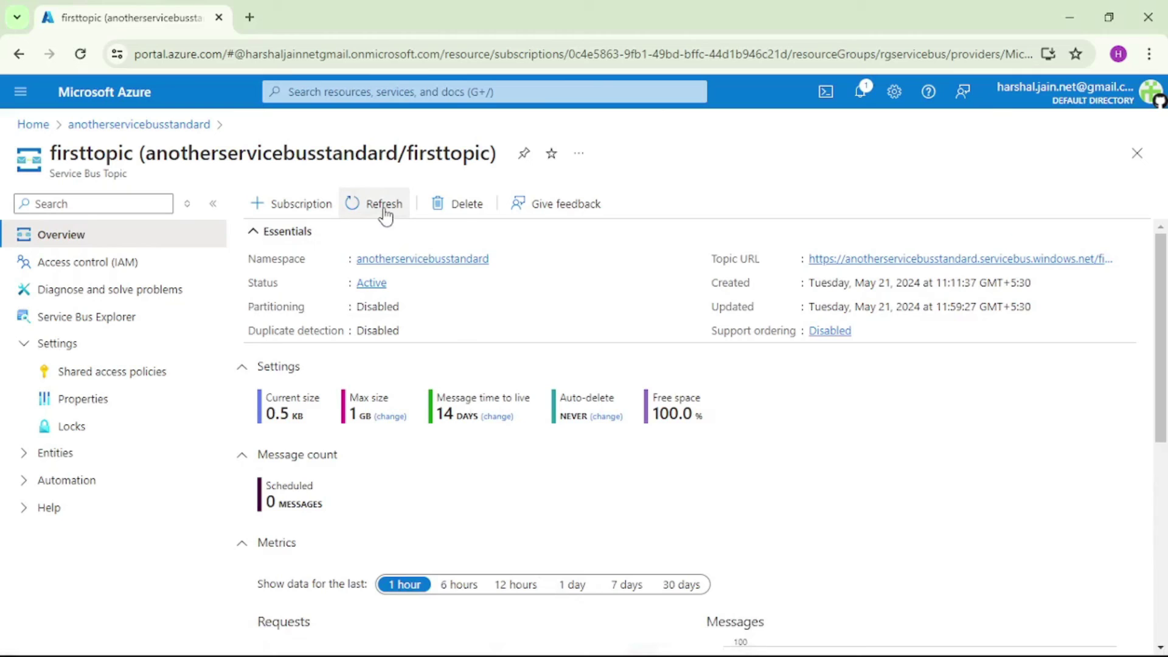
pyautogui.scroll(-4, 475, 372)
pyautogui.scroll(-1, 475, 373)
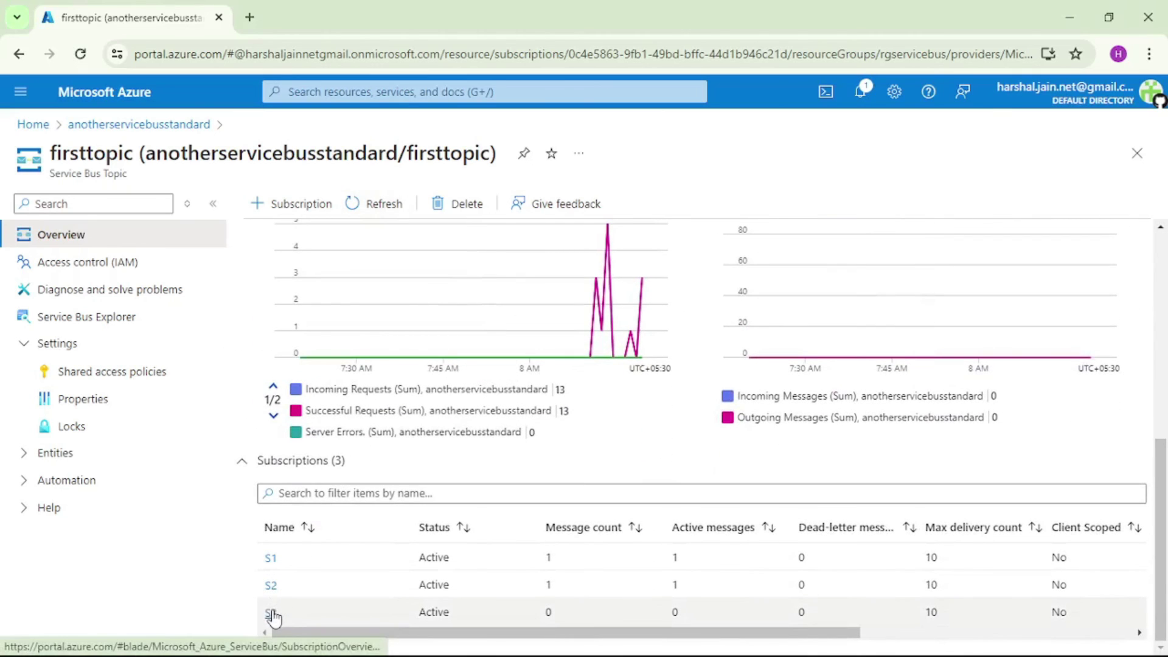